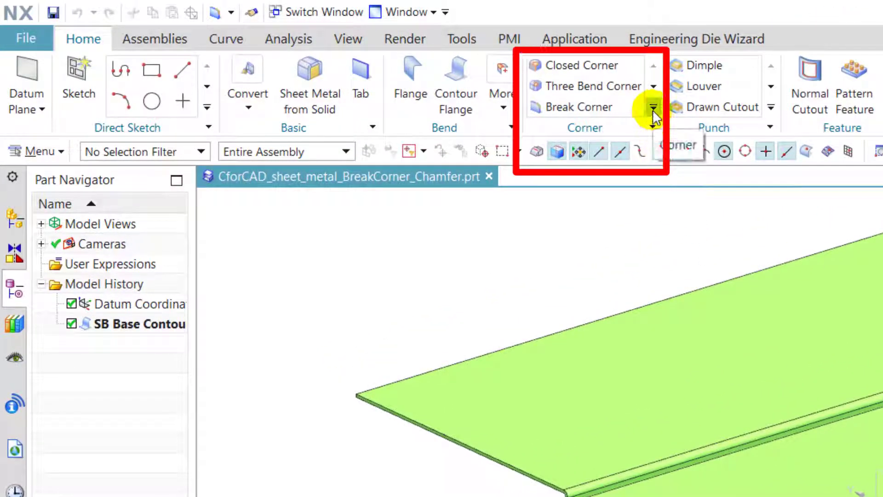
Launch Break Corner from the expanded Corner gallery for the sheet metal T-part.
click(653, 108)
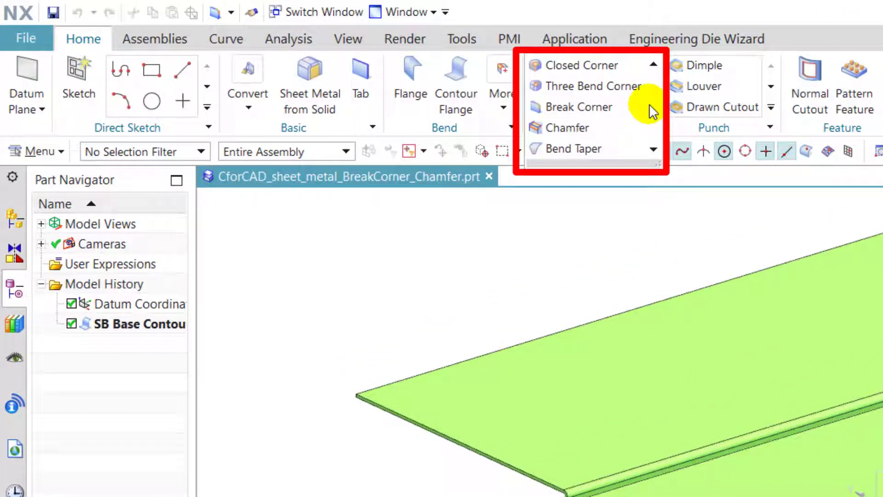
click(597, 106)
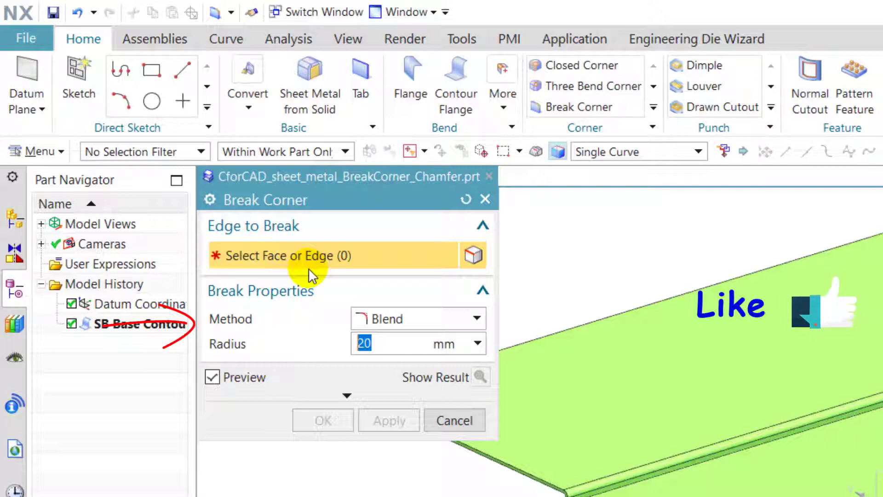
Compare Chamfer and Blend, settle on Blend at 20 mm radius, and pick the right flange face.
click(396, 319)
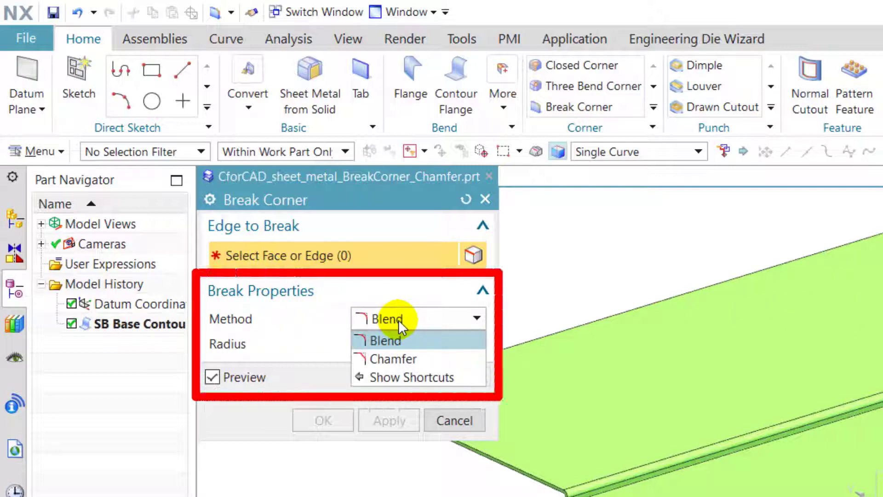
click(416, 319)
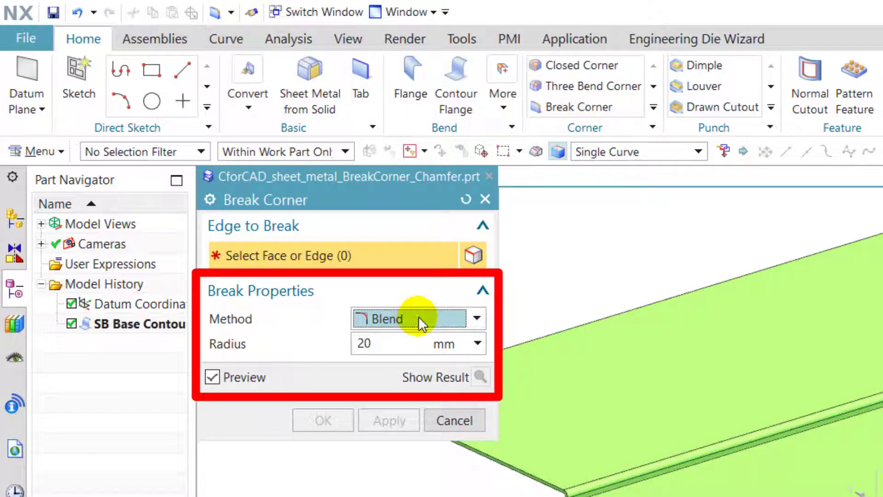
click(423, 318)
click(423, 359)
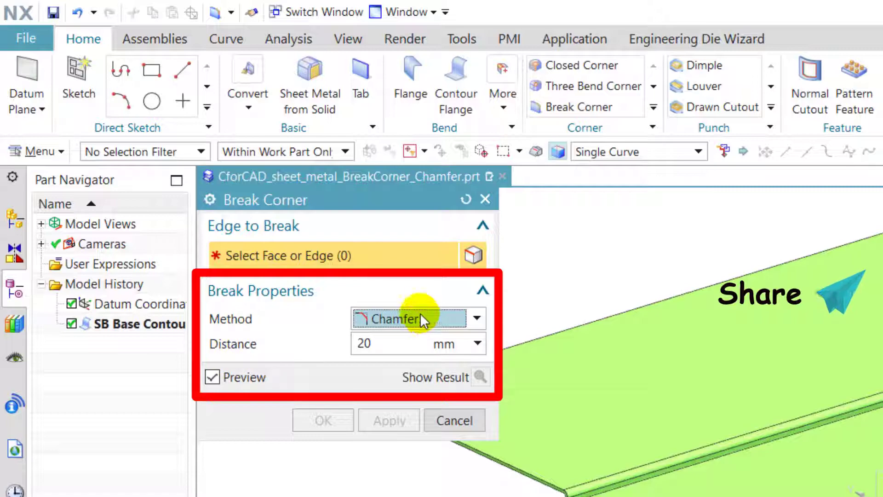
click(435, 319)
click(429, 340)
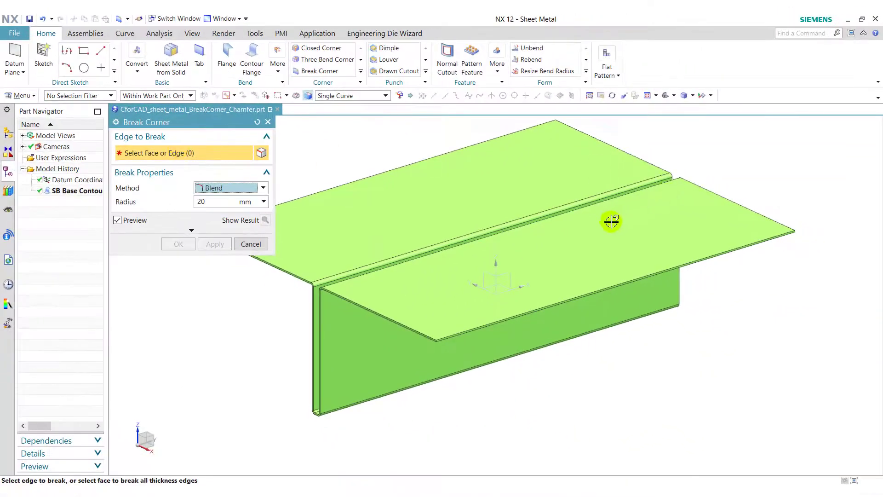
click(608, 220)
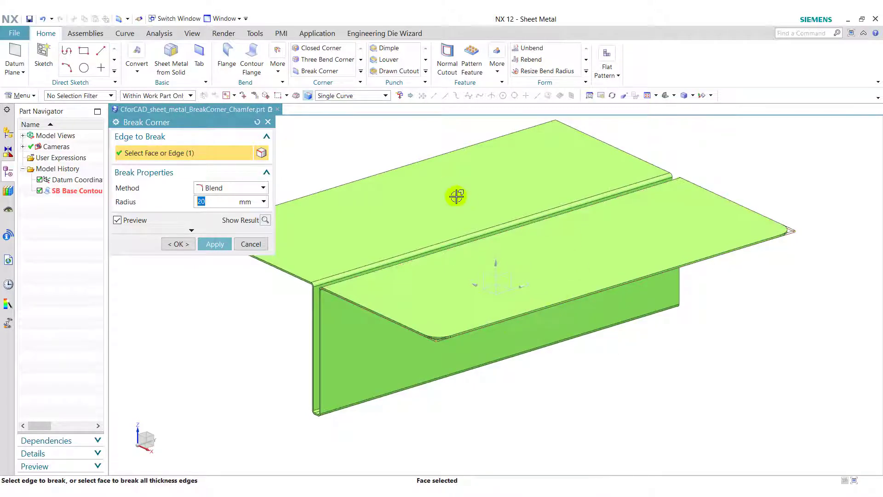
Add the top flange face to the break, choosing it among overlapping candidates.
click(409, 193)
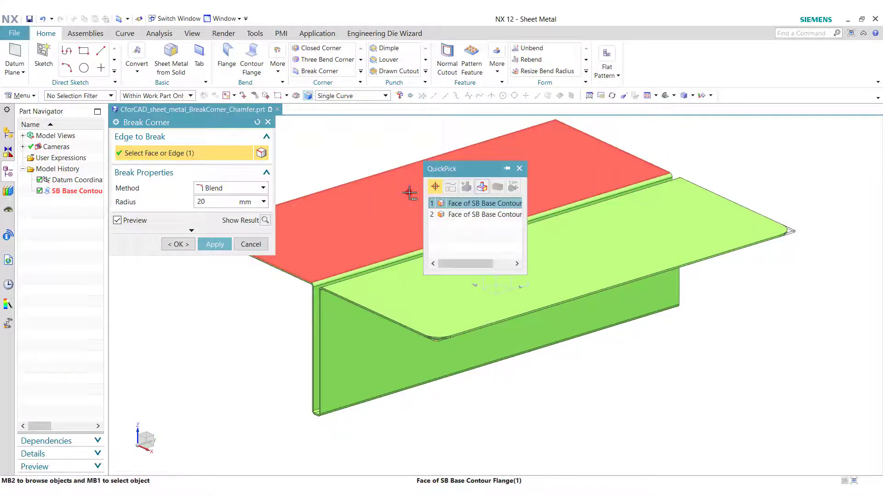
click(495, 201)
mouse_move(284, 326)
middle_down()
mouse_move(311, 350)
mouse_move(292, 345)
mouse_move(302, 353)
mouse_move(291, 358)
mouse_move(294, 332)
middle_up()
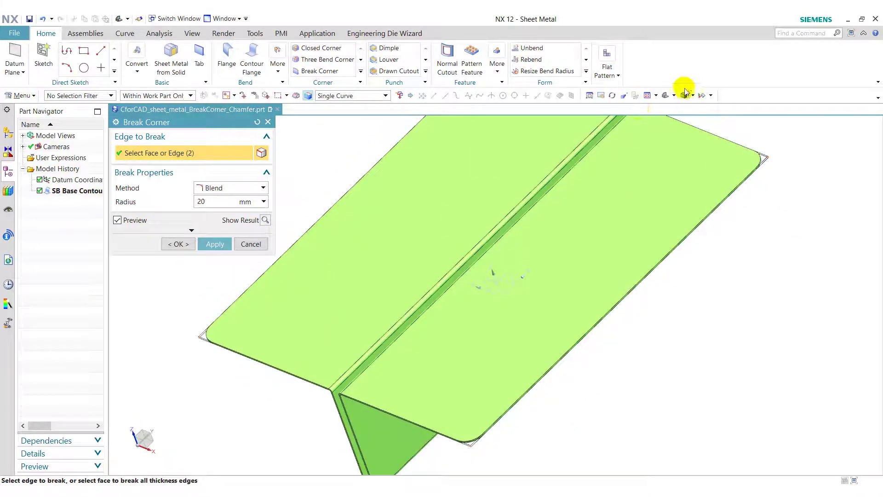
click(684, 96)
Change the Break Corner method from Blend to Chamfer at 20 mm.
click(227, 188)
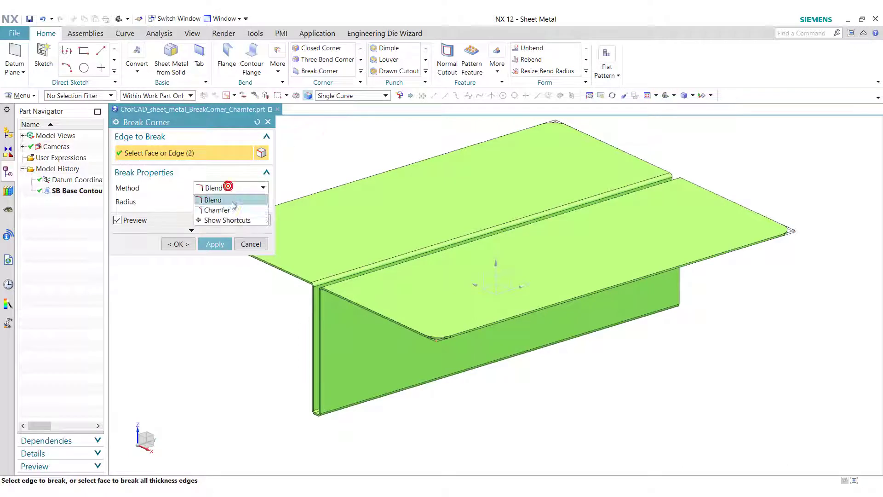
click(234, 191)
click(245, 193)
click(236, 209)
Return the method to Blend with 20 mm radius and apply it to both flange faces.
scroll(440, 339, up, 3)
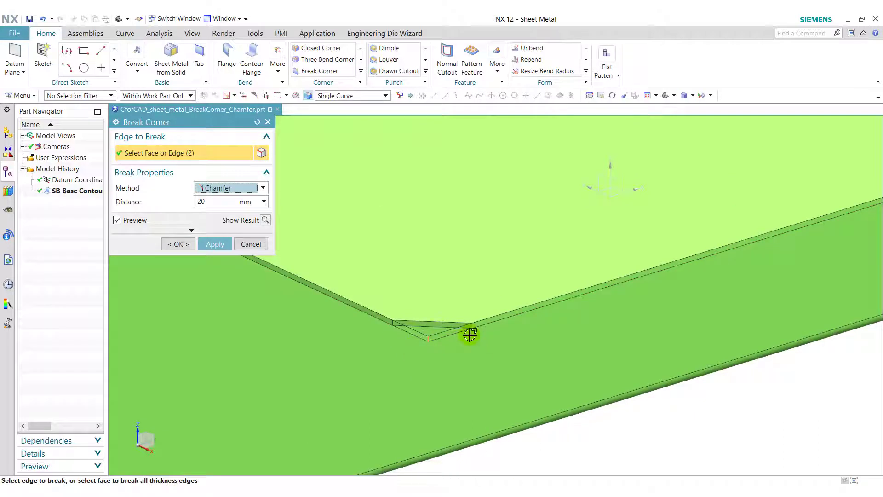
click(228, 192)
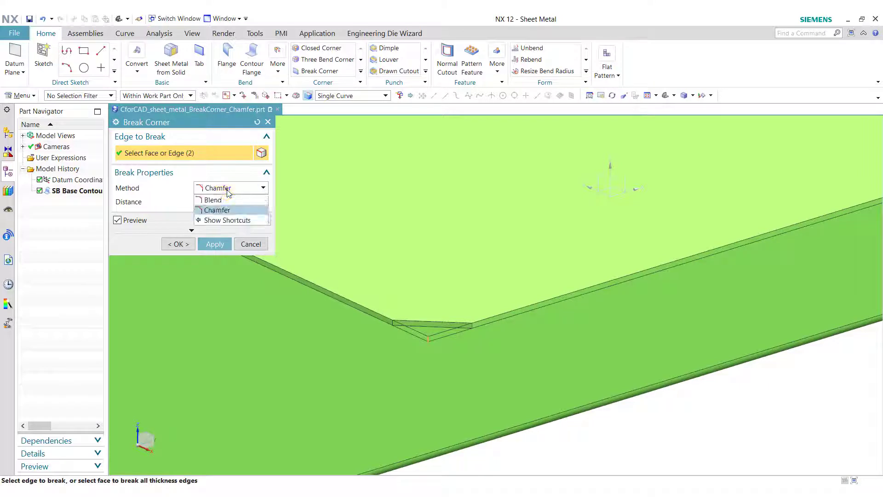
click(231, 190)
click(230, 191)
click(230, 200)
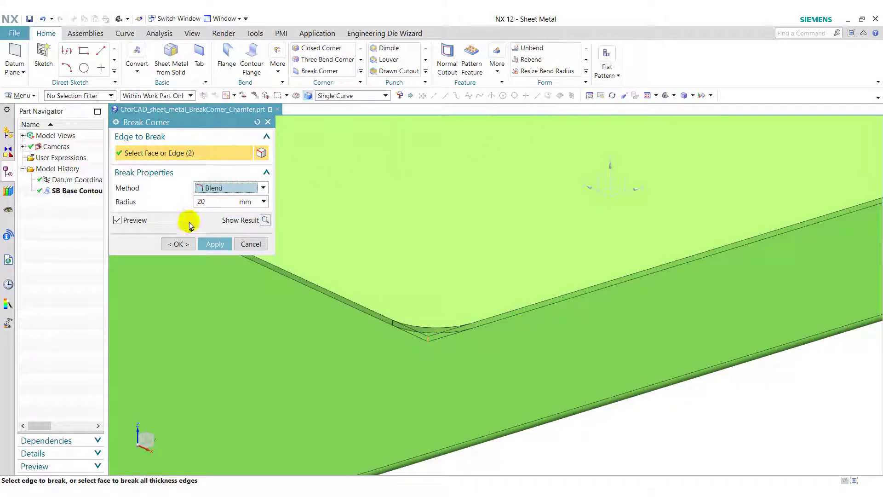
click(179, 244)
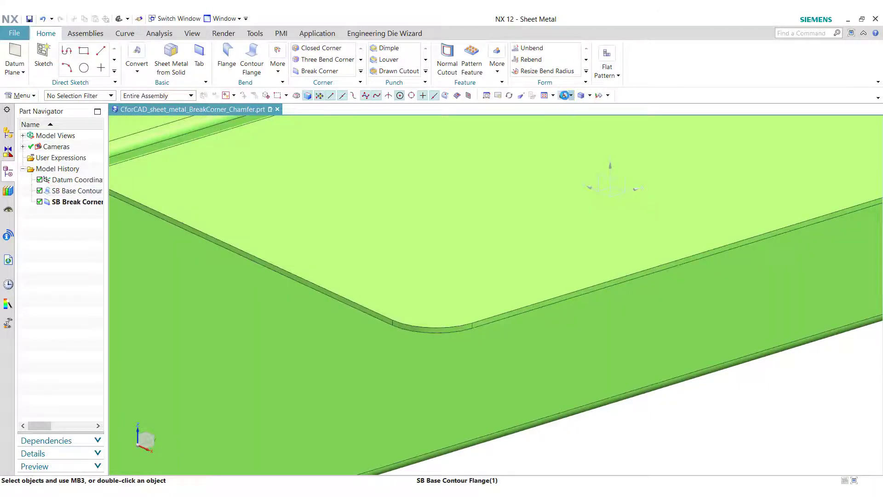
click(564, 95)
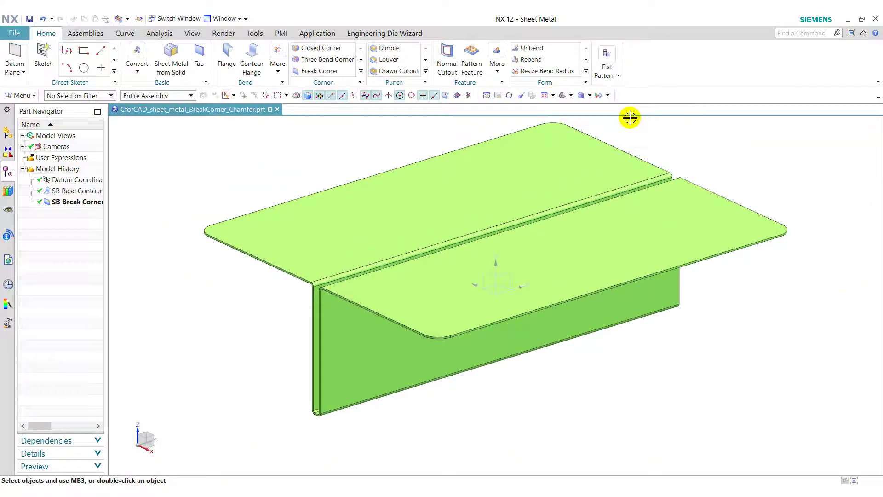
Review the Chamfer cross sections (Symmetric, Asymmetric, Offset and Angle) and settings, then cancel.
click(361, 71)
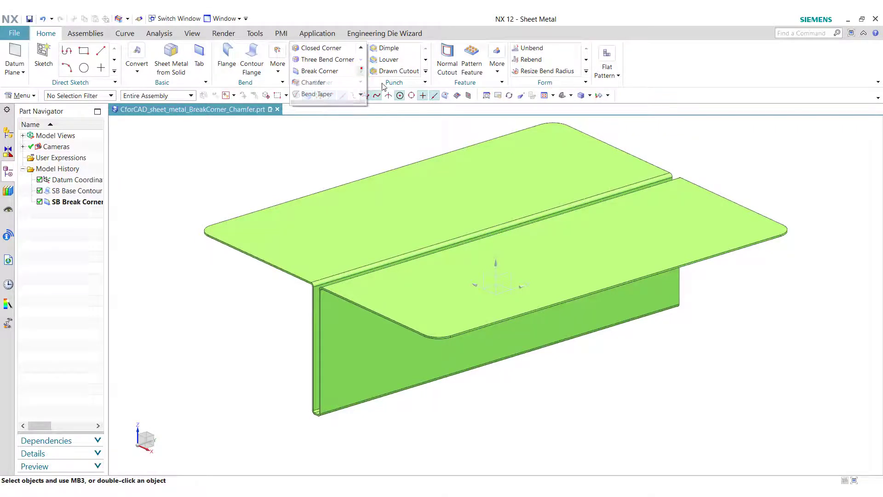
click(332, 111)
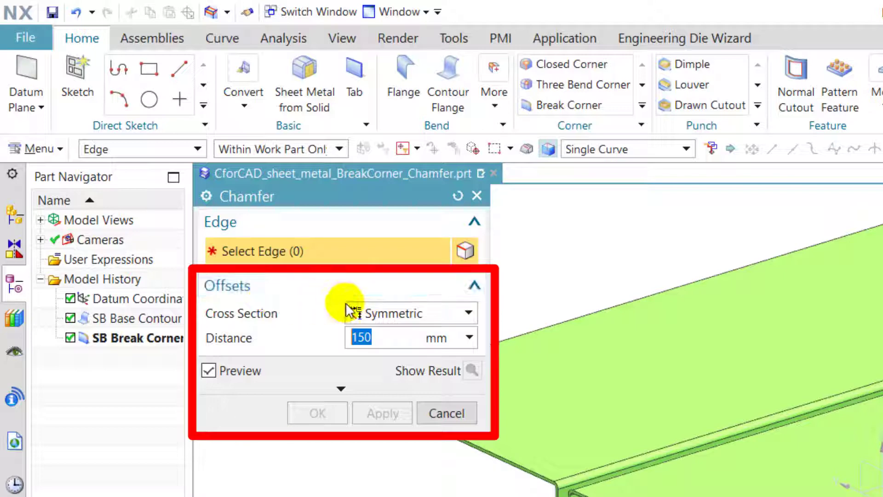
click(368, 313)
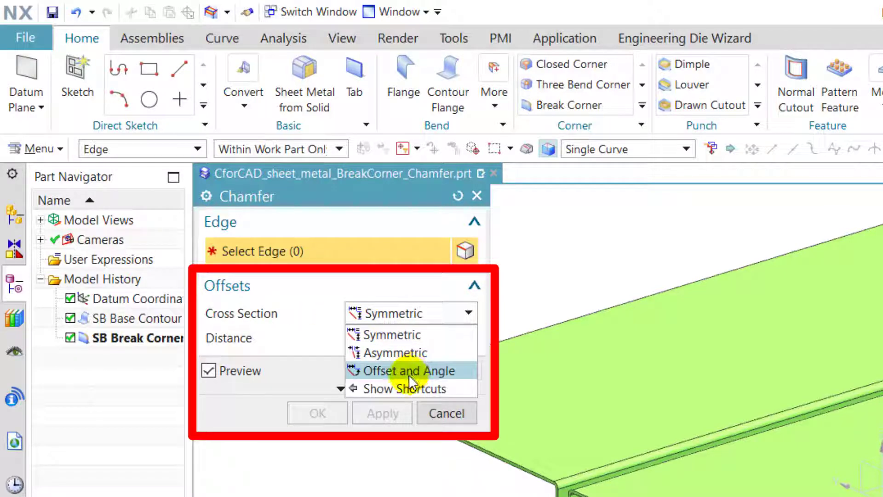
click(387, 317)
click(388, 318)
click(387, 317)
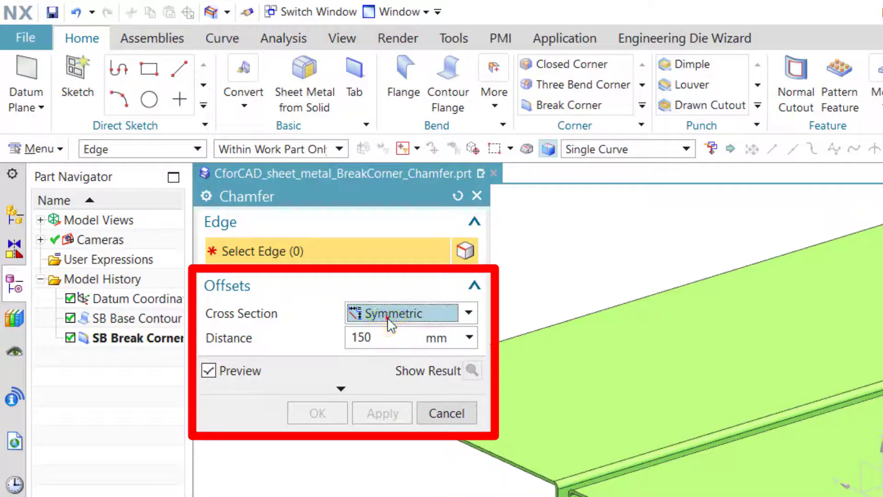
click(440, 319)
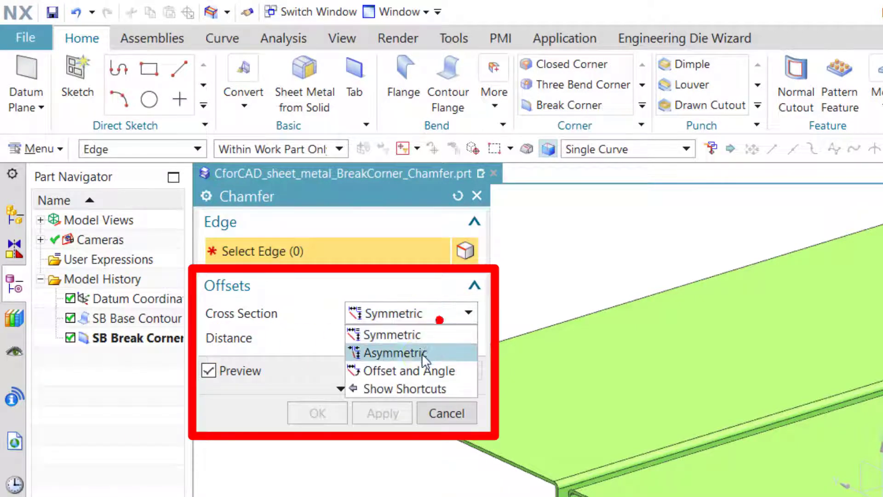
click(423, 353)
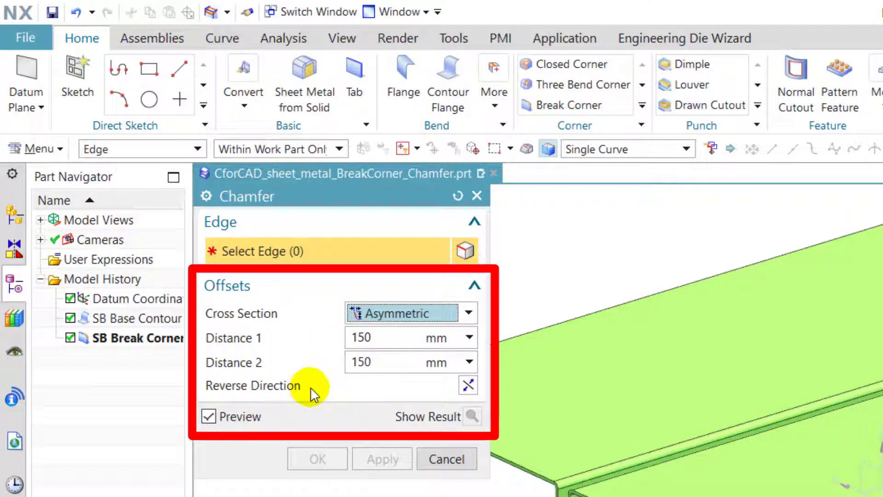
click(407, 313)
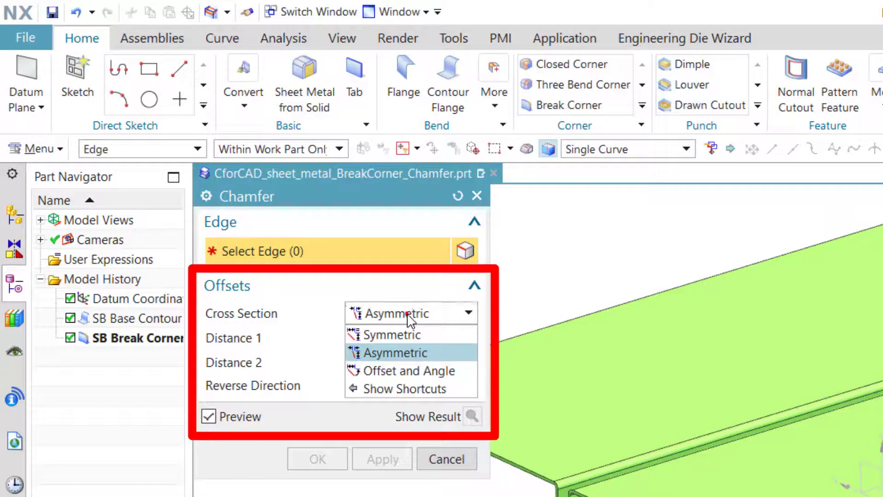
click(409, 371)
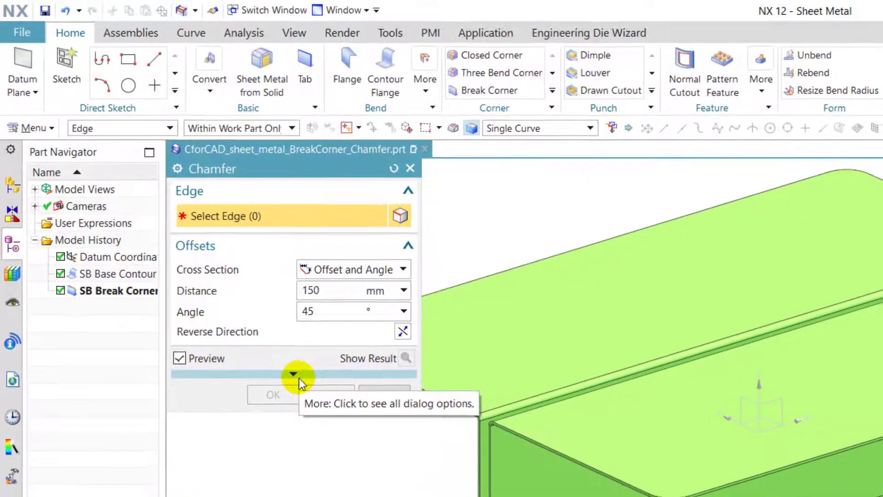
click(291, 368)
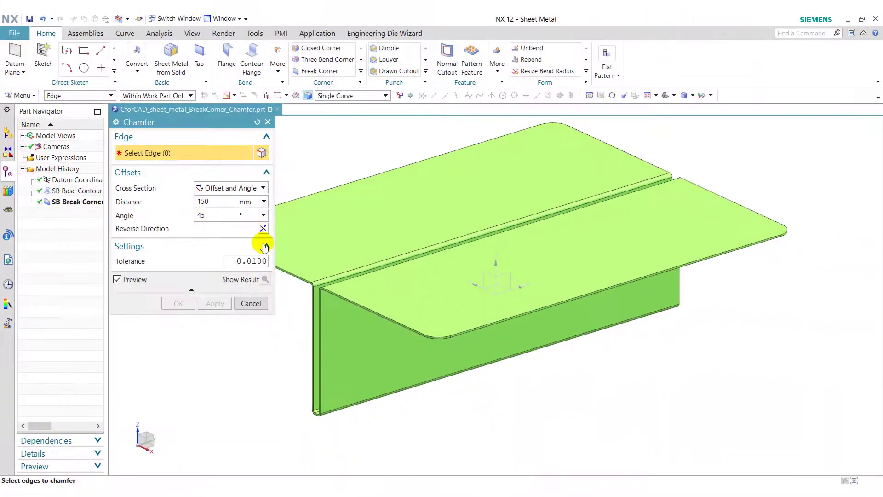
click(251, 303)
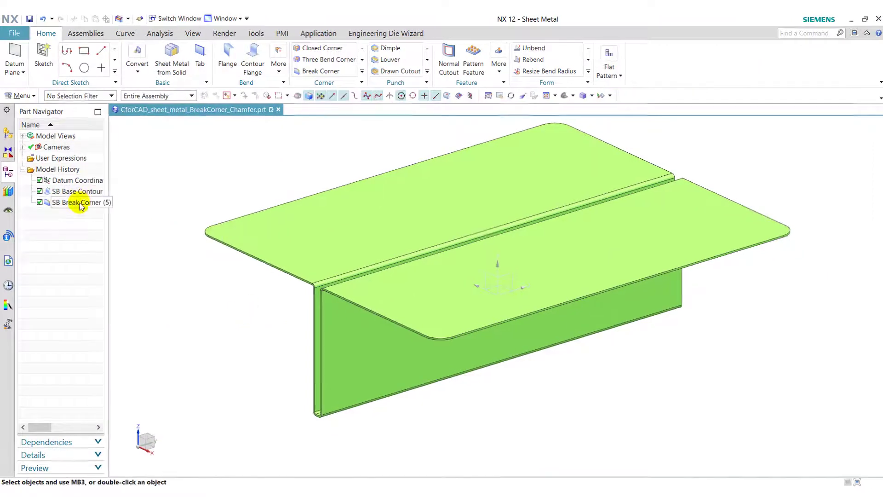
Suppress SB Break Corner so corners are sharp, and start a new 150 mm Symmetric Chamfer.
right_click(78, 203)
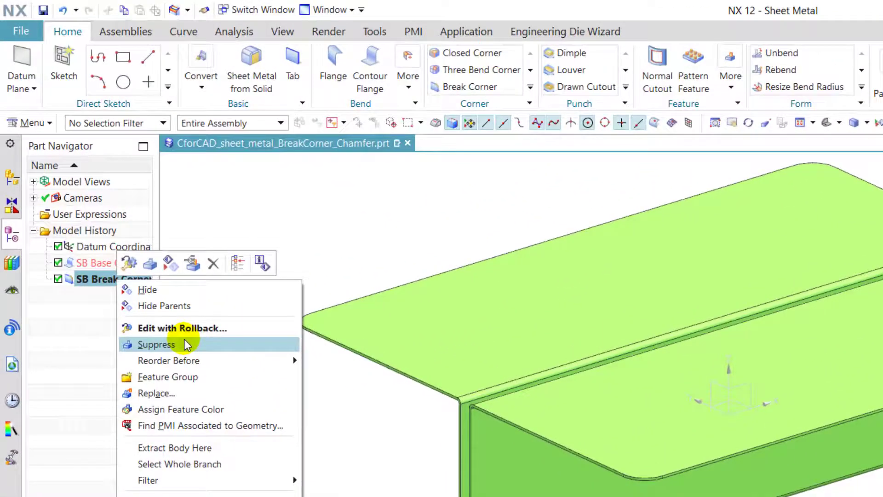
click(186, 345)
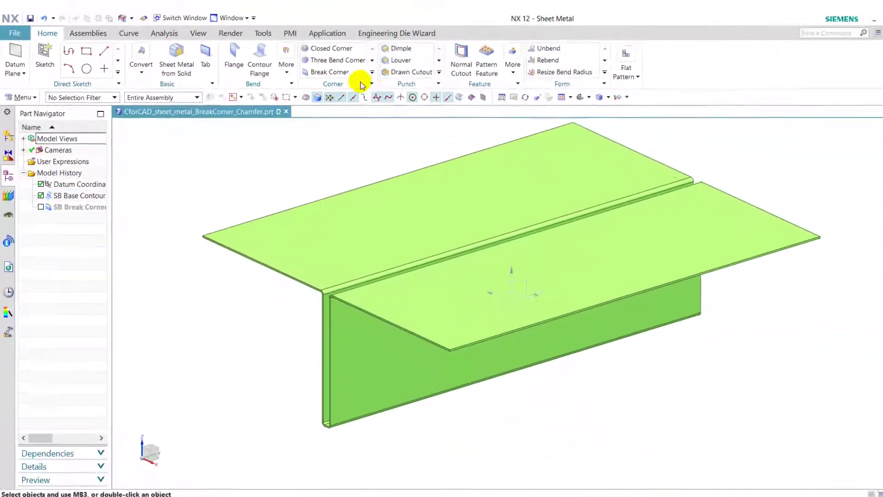
click(372, 72)
click(328, 84)
Pick the inner corner flange edge and make the chamfer Asymmetric.
scroll(450, 363, down, 4)
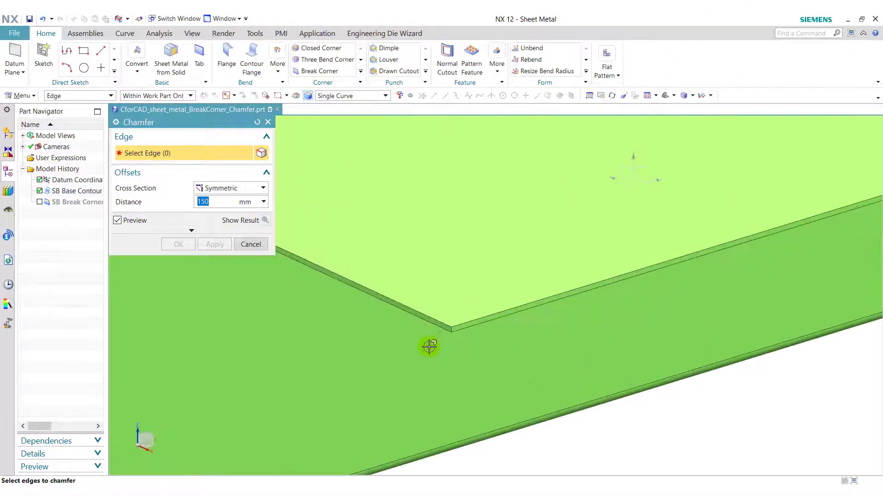
click(452, 329)
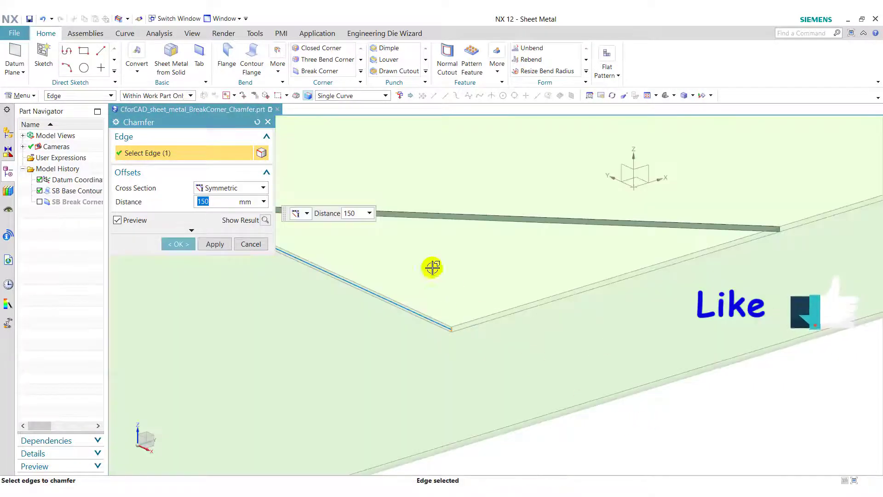
click(666, 96)
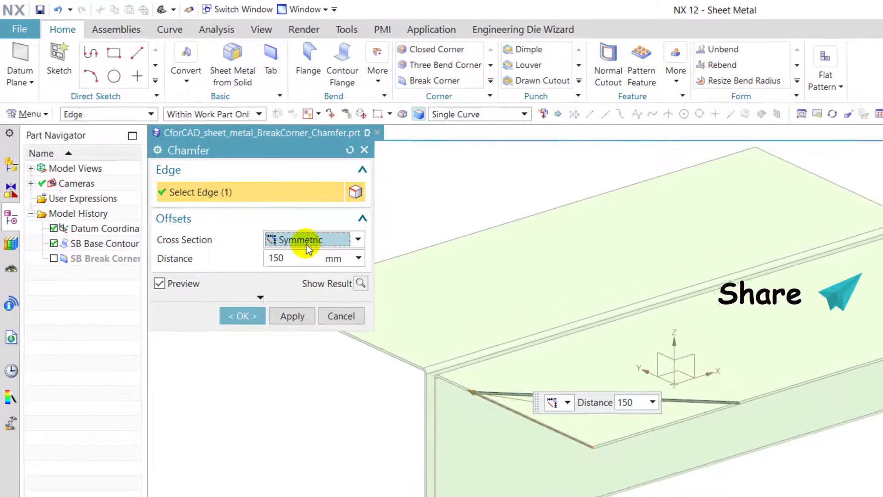
click(225, 190)
click(307, 272)
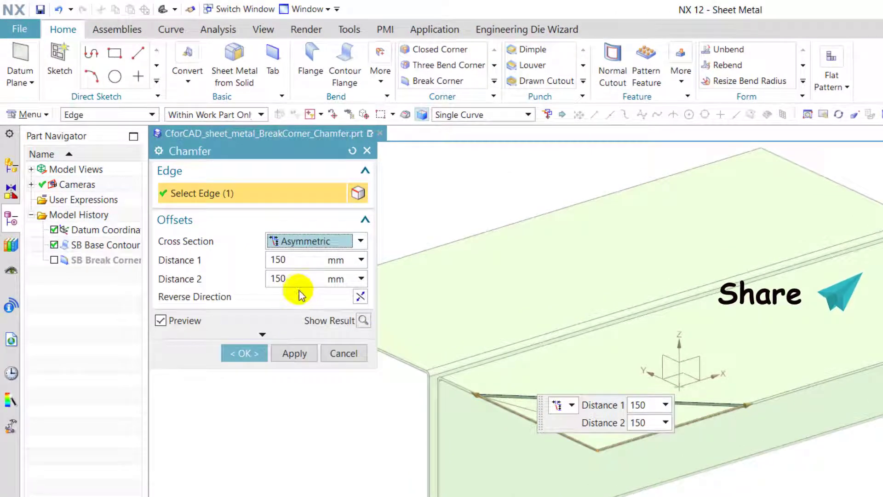
Set Distance 2 to 75 mm and flip Reverse Direction twice, keeping the original side.
double_click(299, 282)
text(75)
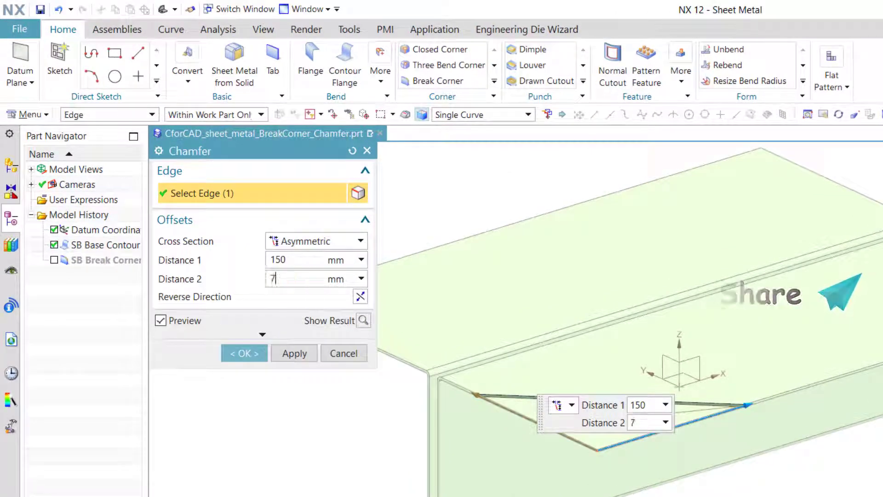
double_click(299, 282)
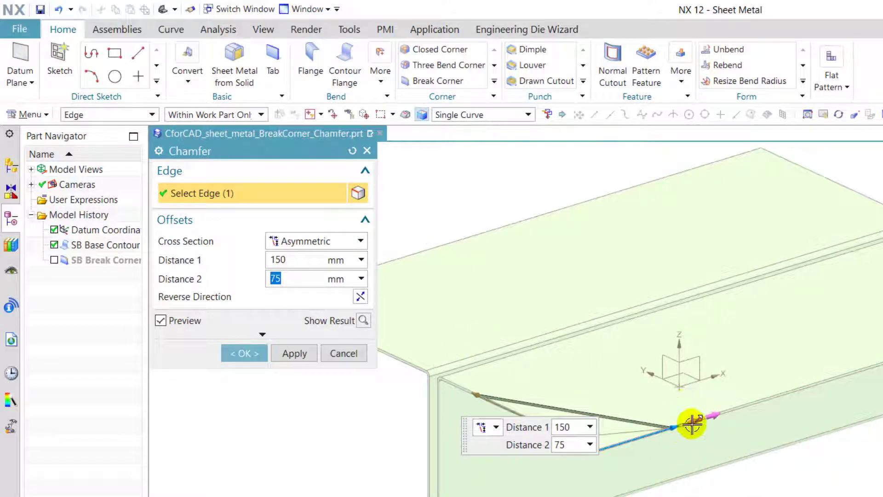
click(365, 299)
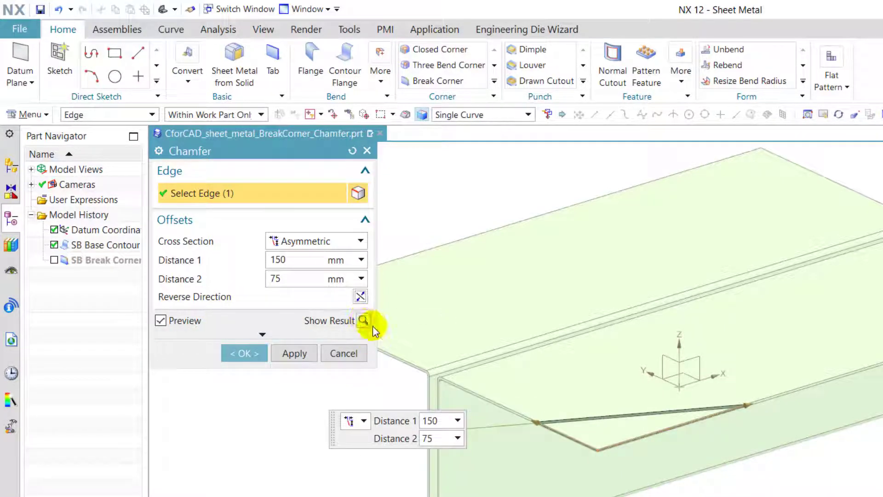
click(361, 297)
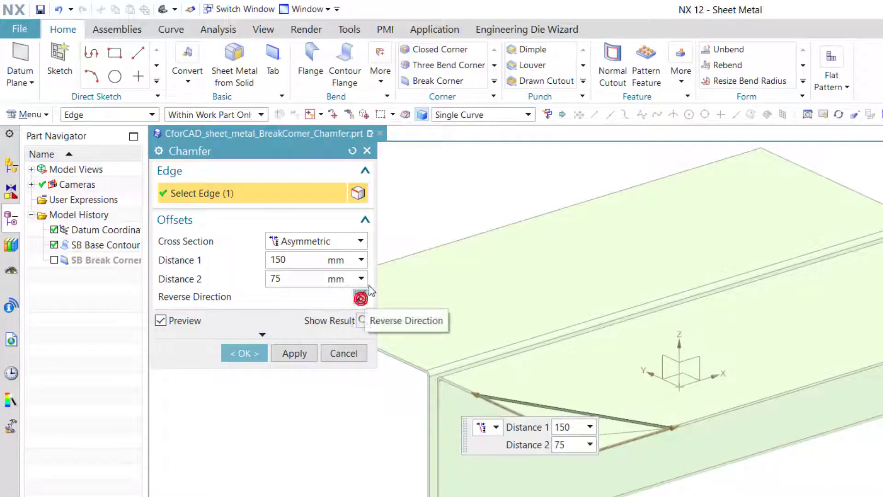
click(345, 243)
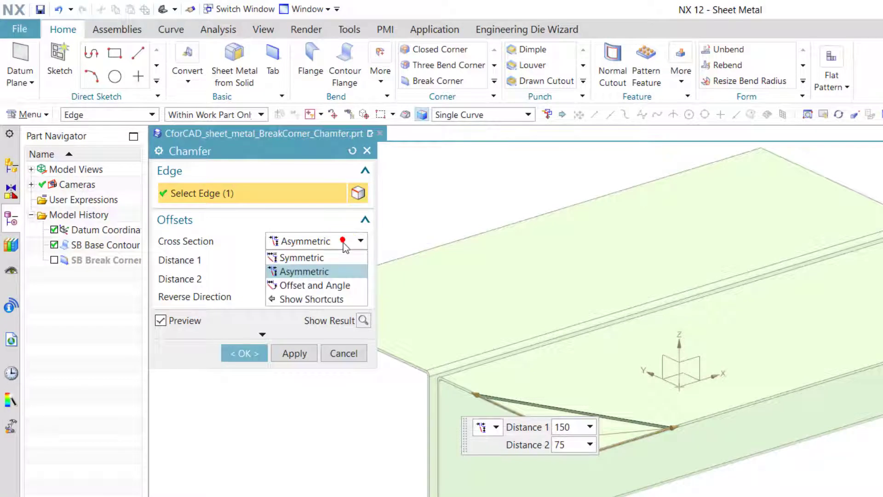
Apply an Offset and Angle chamfer of 175 mm at 71°, reversed, creating Chamfer (6).
click(335, 284)
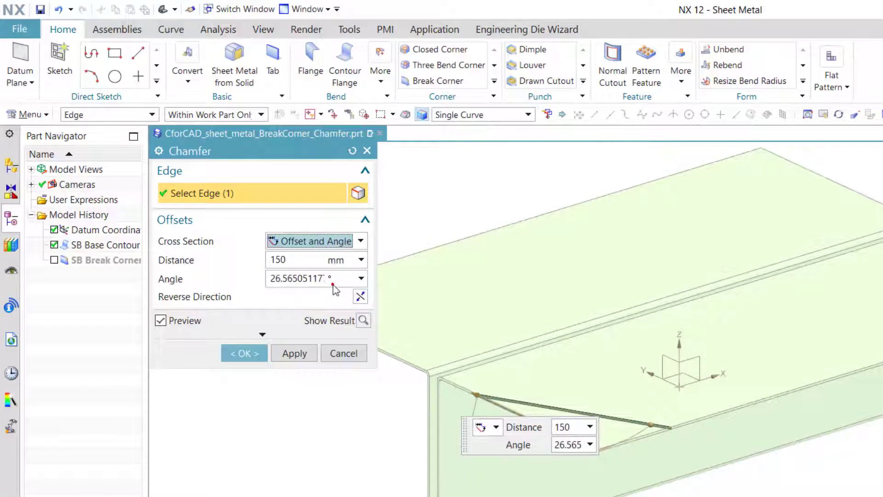
double_click(300, 261)
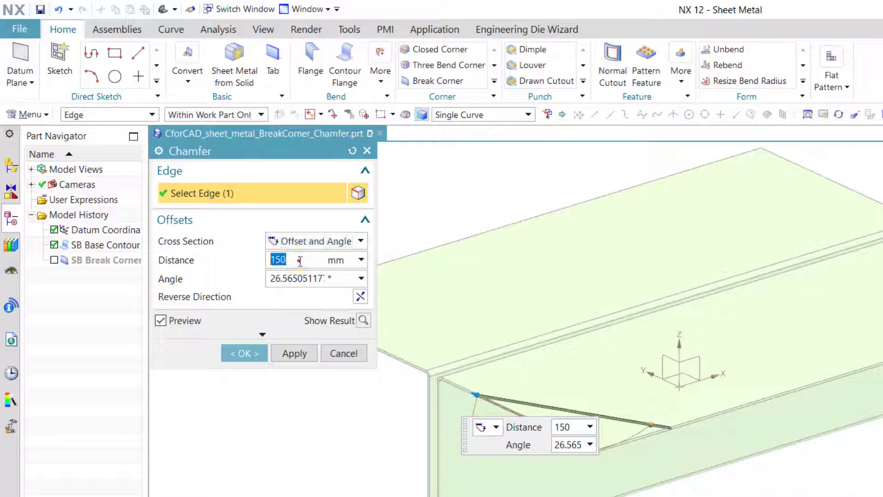
text(17)
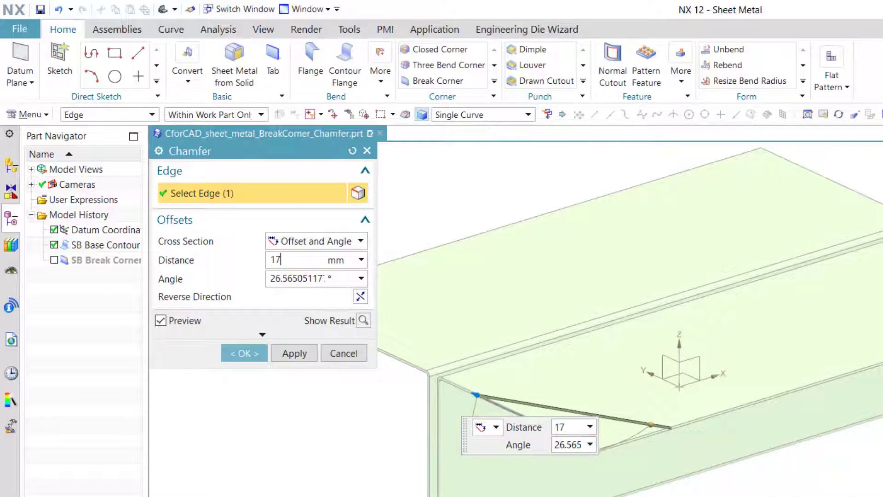
text(5)
double_click(316, 282)
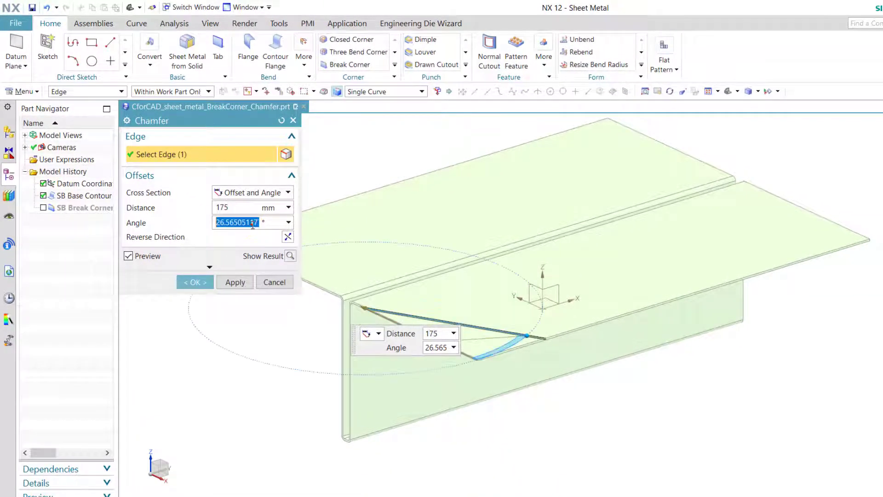
text(71)
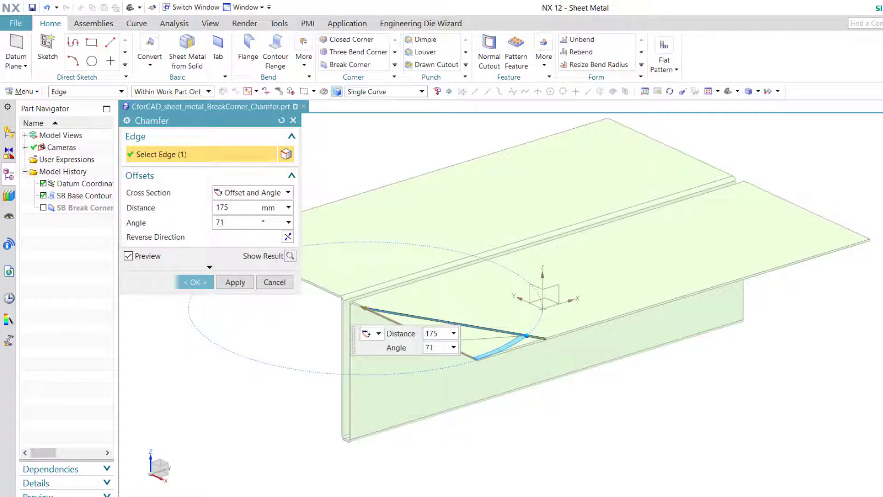
click(288, 238)
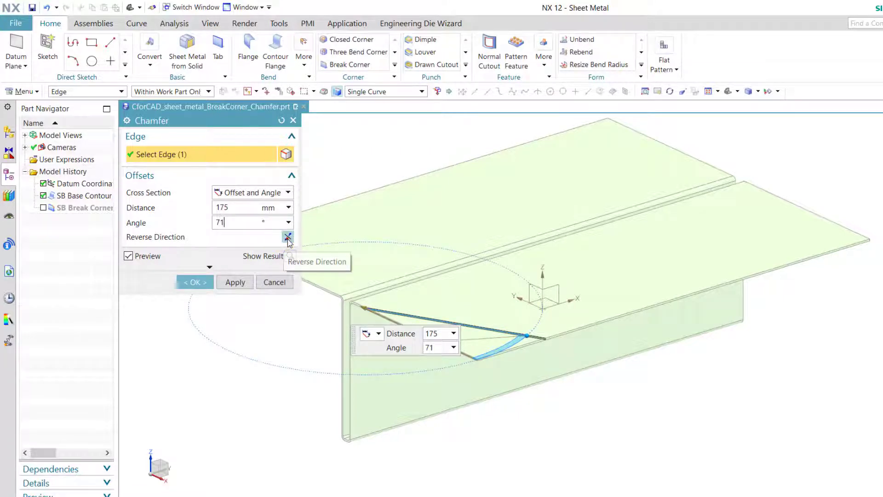
click(287, 238)
click(288, 237)
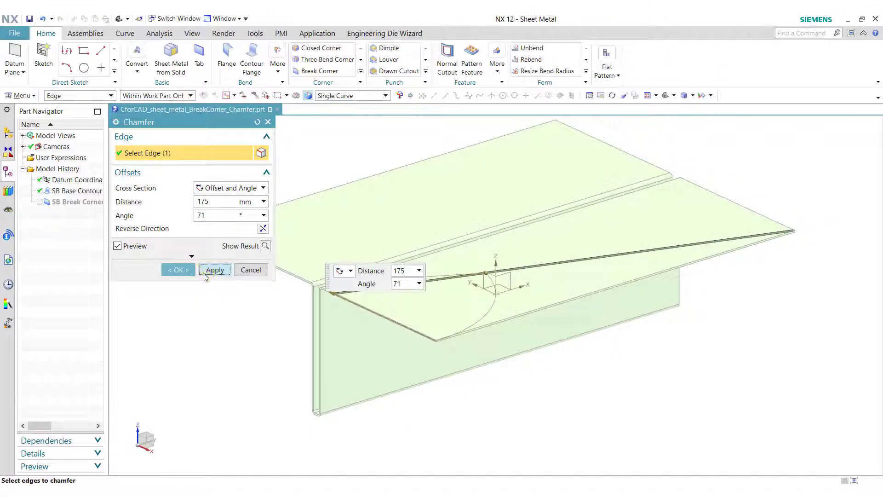
click(204, 275)
middle_drag(282, 312, 388, 300)
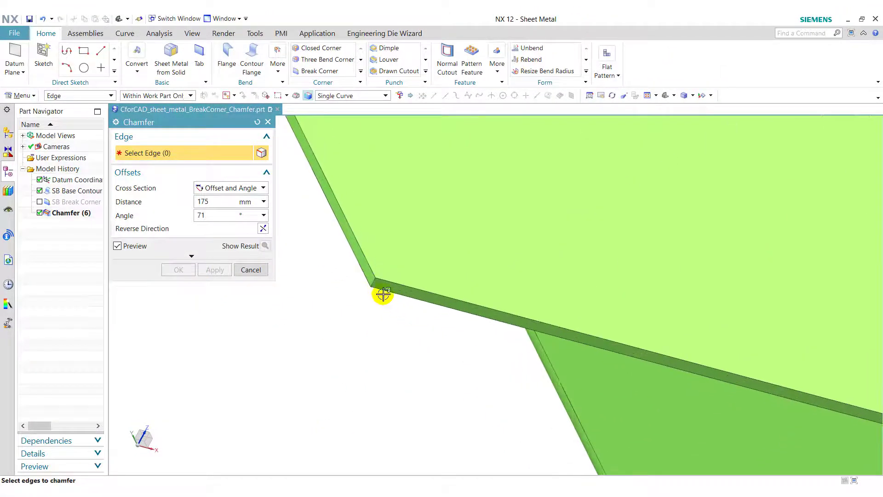
Chamfer the opposite top flange edge with reversed direction, creating Chamfer (7).
click(373, 276)
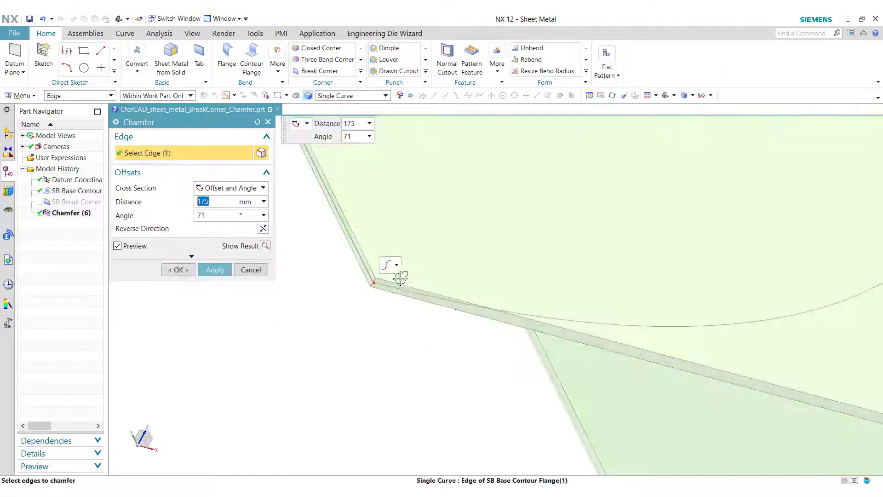
click(665, 95)
click(264, 228)
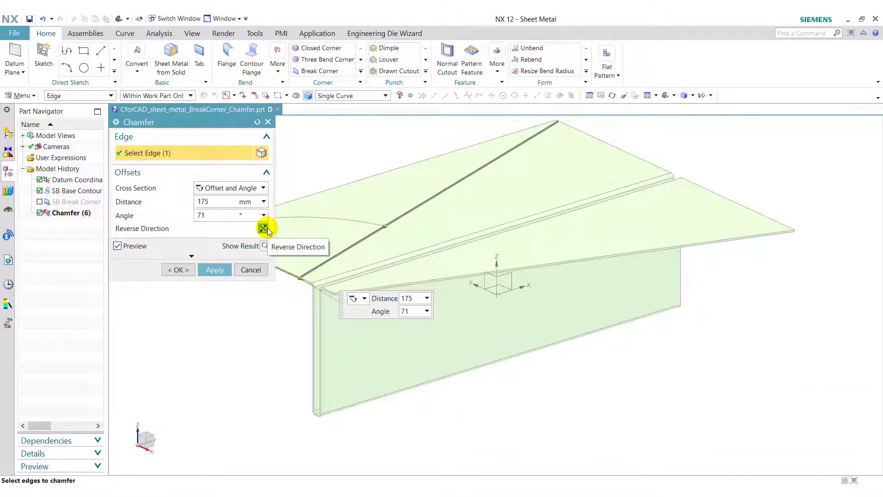
click(214, 270)
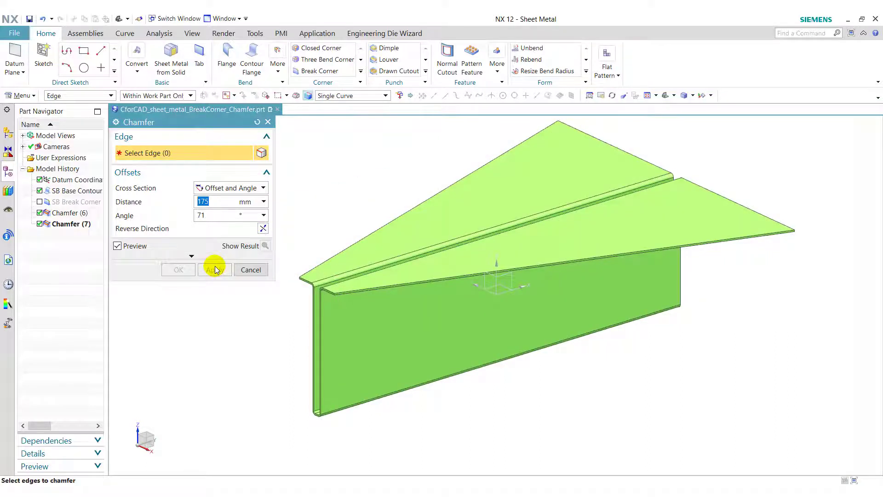
Cut the web's lower corner edge with a Symmetric 150 mm chamfer, creating Chamfer (8).
click(222, 189)
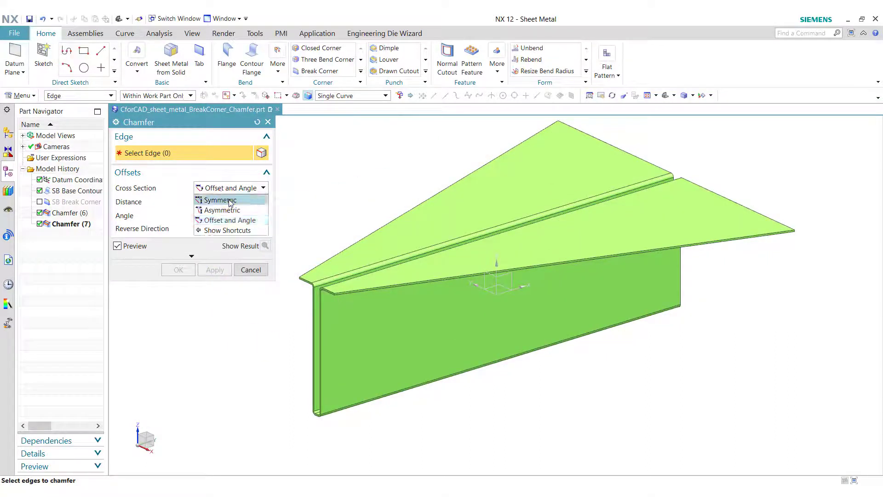
click(229, 200)
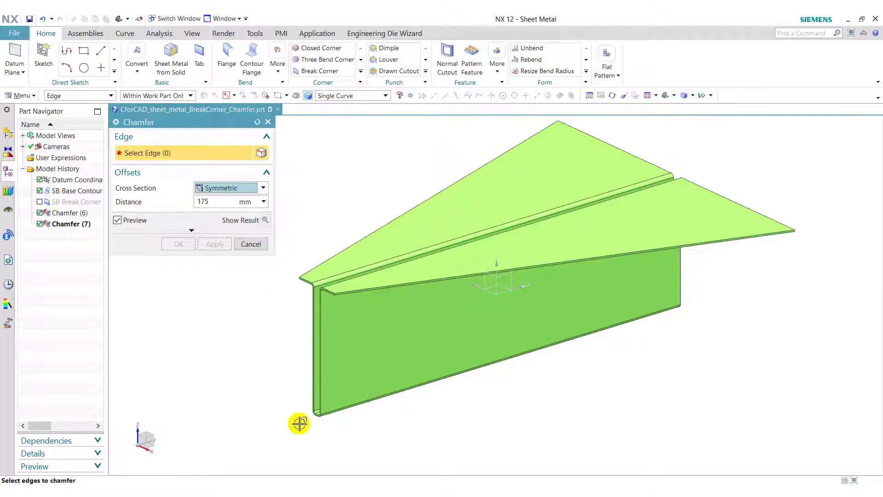
scroll(299, 423, up, 4)
click(347, 399)
scroll(392, 379, down, 4)
click(223, 201)
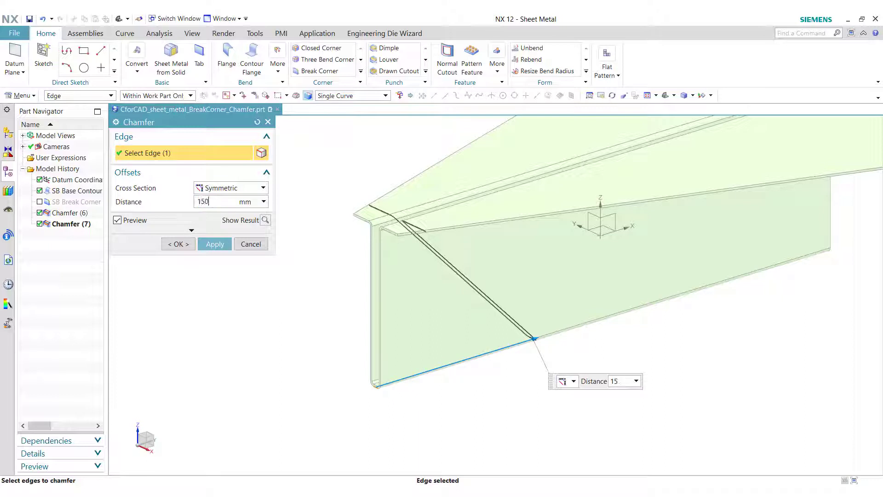
click(178, 244)
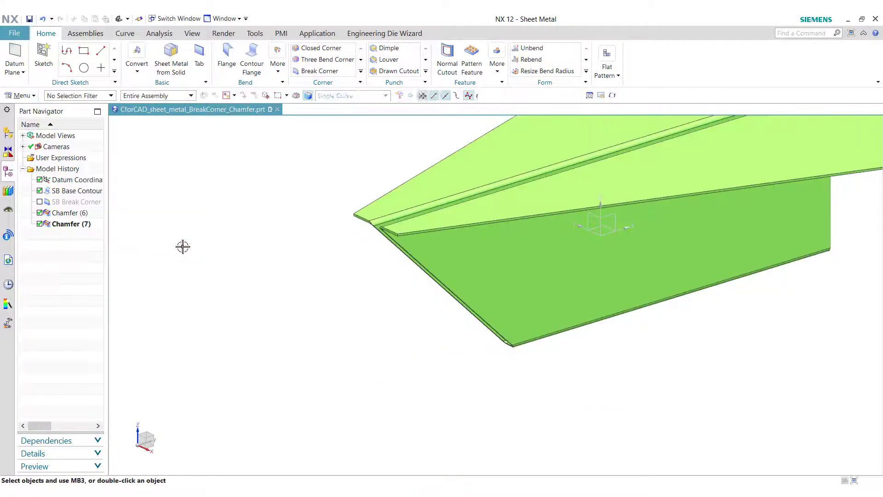
click(562, 95)
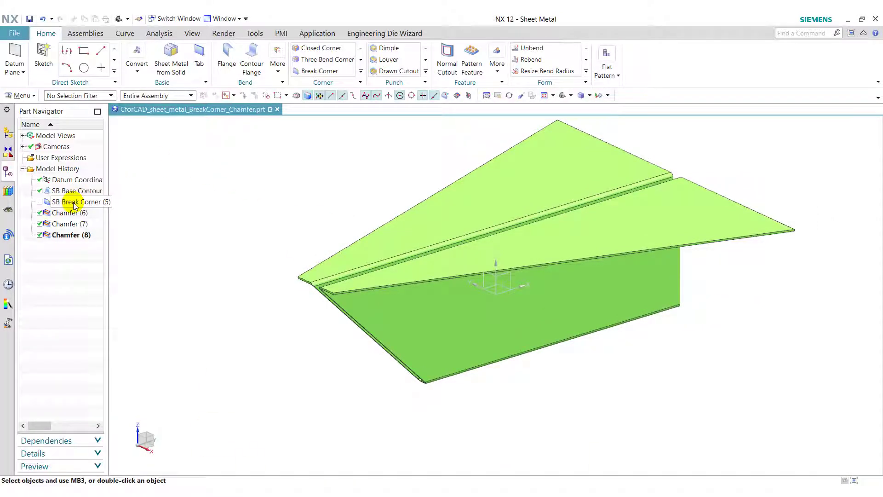
Drag SB Break Corner below the chamfers in the Part Navigator and Unsuppress it.
drag(90, 205, 86, 237)
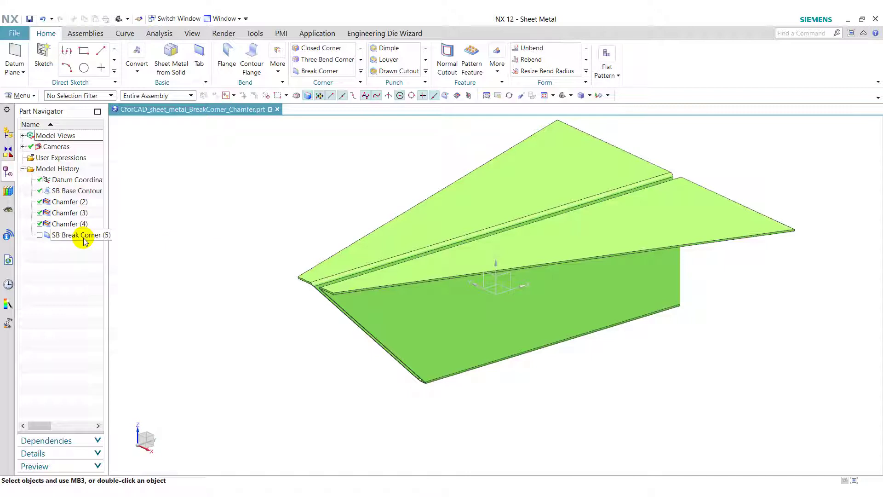
right_click(50, 235)
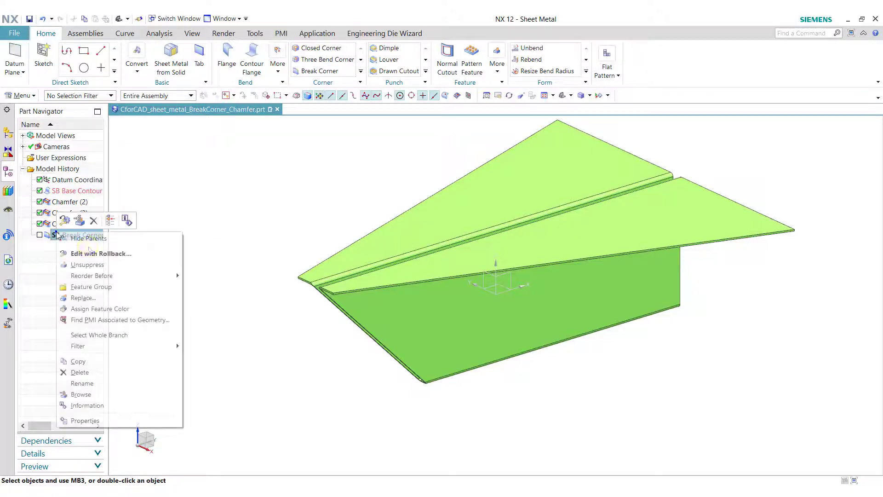
click(98, 264)
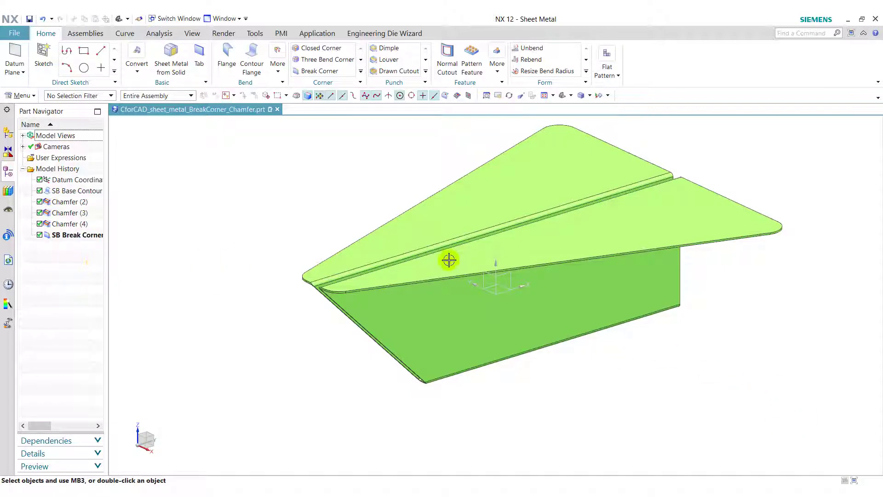
Orbit to inspect the 20 mm rounded wing tips, then expand the extra Corner commands.
middle_drag(243, 344, 268, 347)
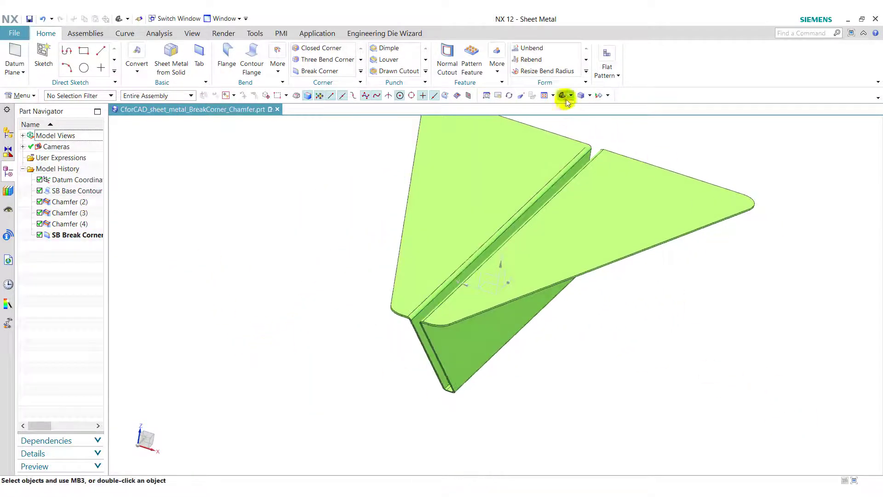
middle_drag(506, 207, 370, 361)
mouse_move(802, 404)
middle_down()
mouse_move(796, 395)
mouse_move(767, 391)
mouse_move(800, 402)
mouse_move(788, 389)
mouse_move(783, 402)
mouse_move(809, 416)
mouse_move(795, 413)
middle_up()
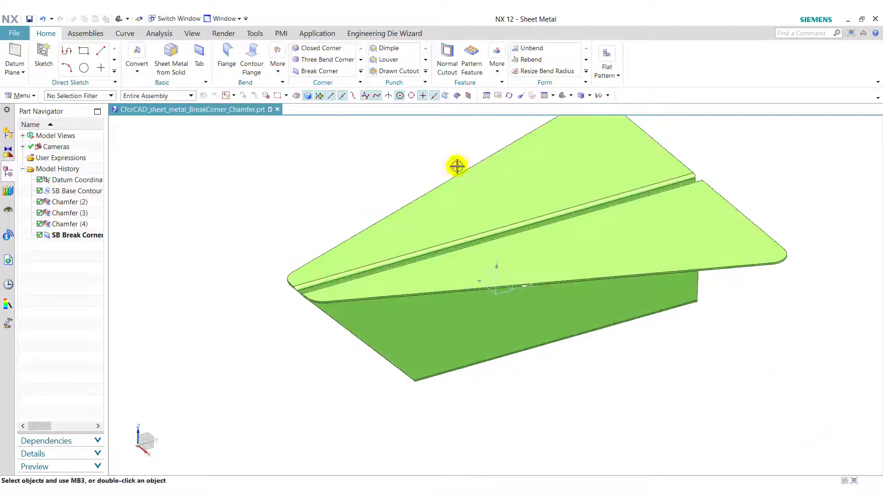
click(361, 71)
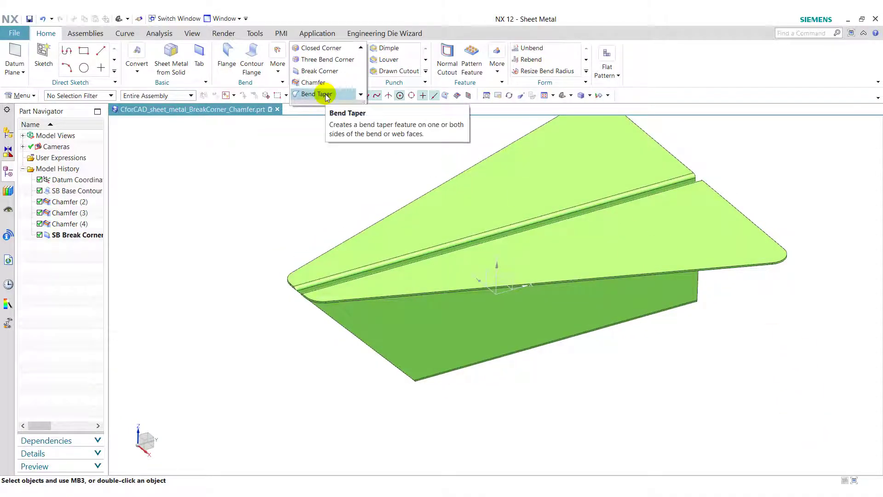